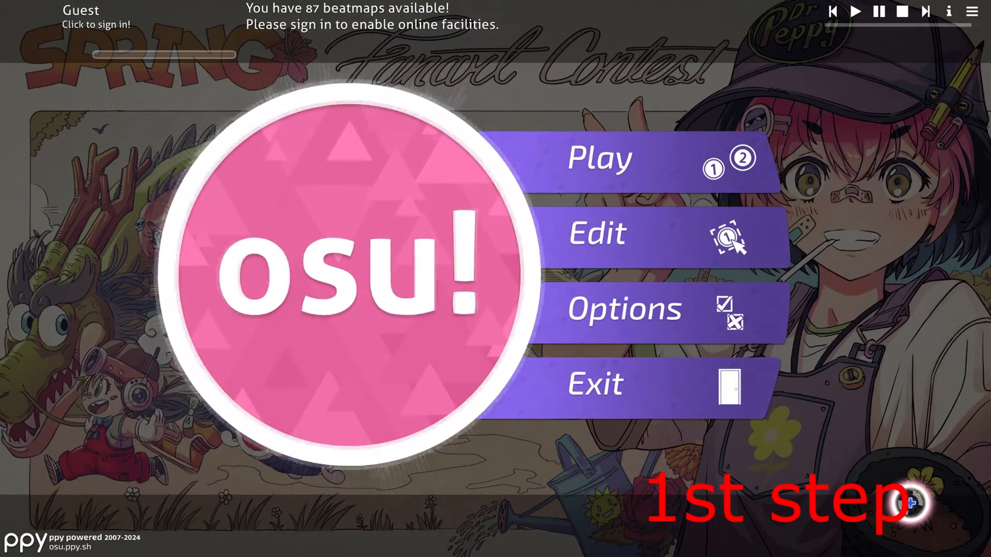
In Options, keep the Stable release stream and the Optimal frame limiter
click(600, 311)
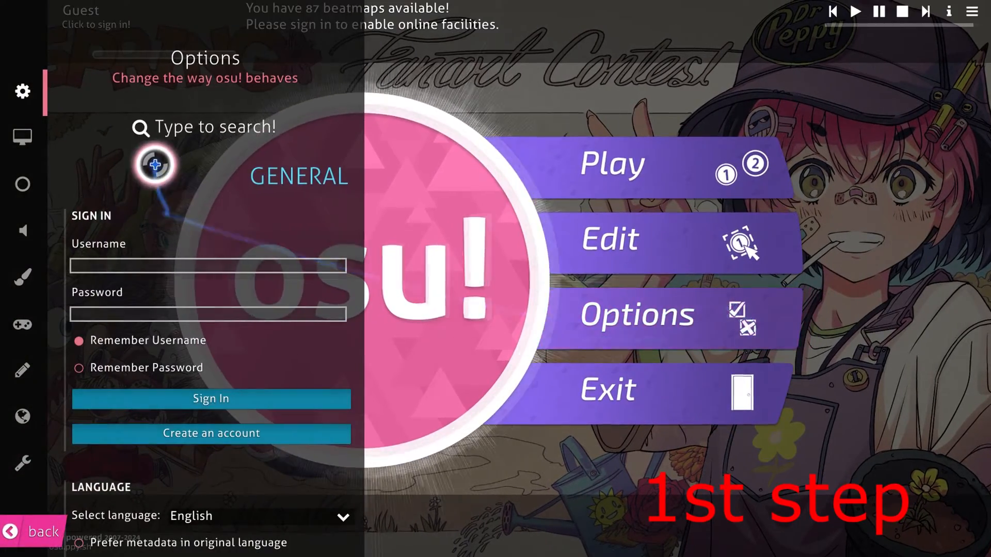
scroll(155, 164, down, 5)
scroll(155, 164, down, 3)
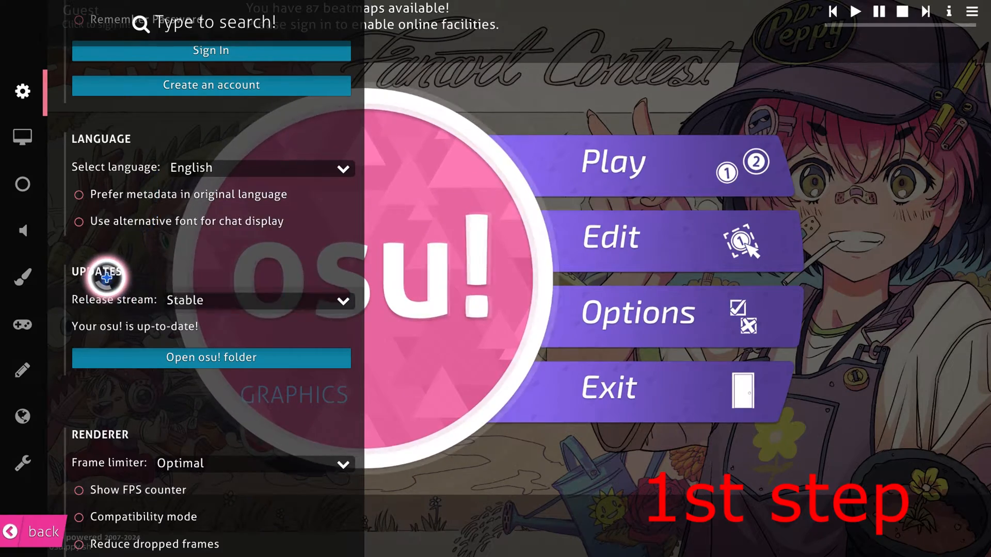
click(213, 300)
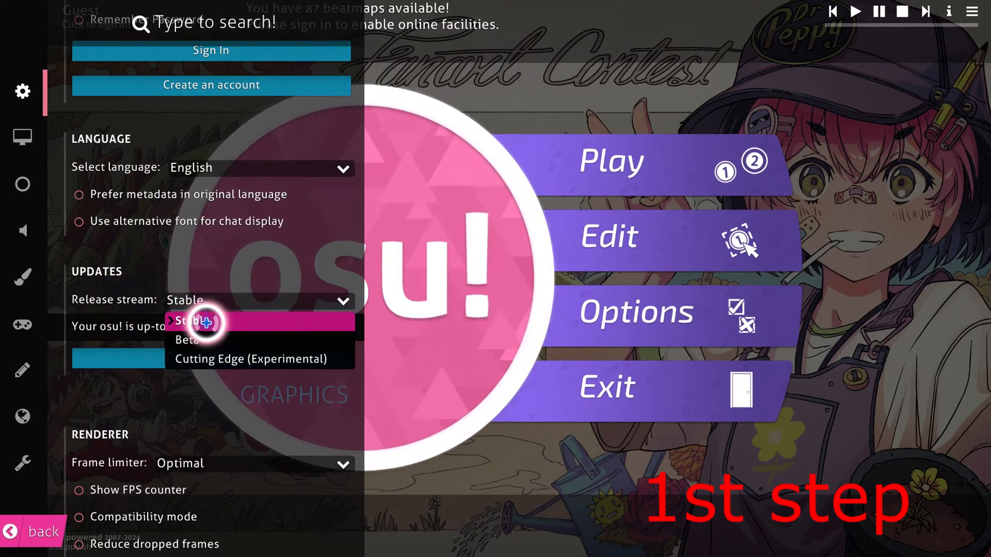
click(206, 322)
scroll(186, 302, down, 3)
scroll(186, 302, down, 4)
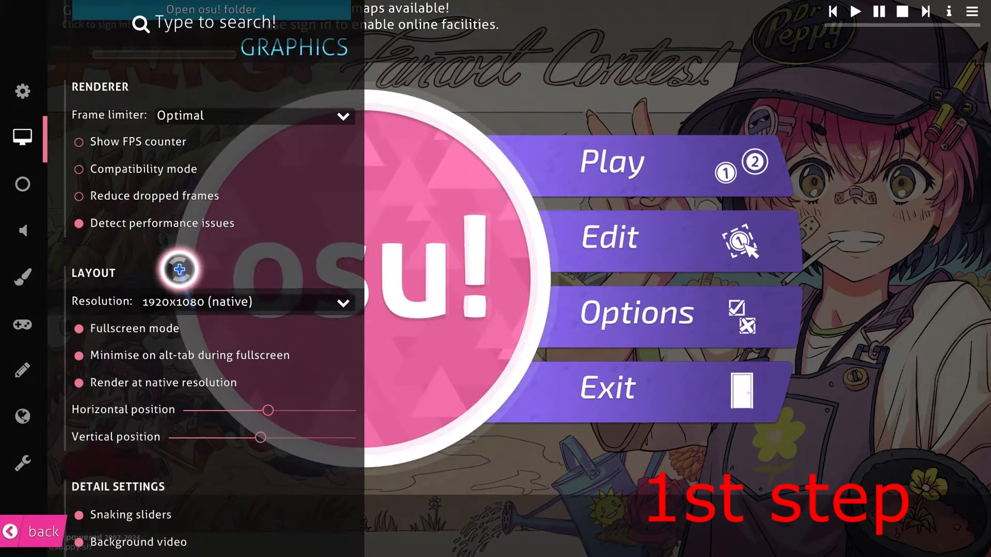
scroll(180, 270, up, 2)
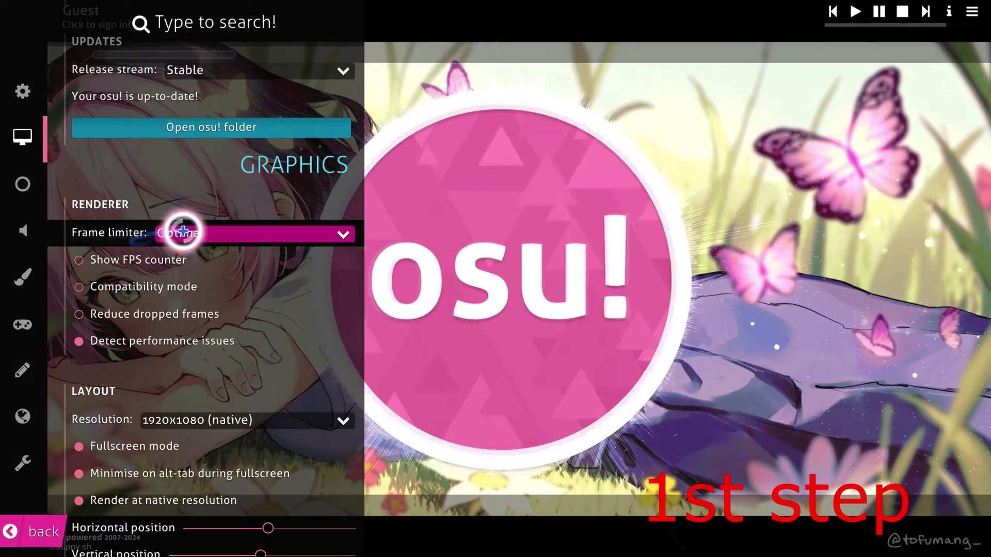
click(180, 232)
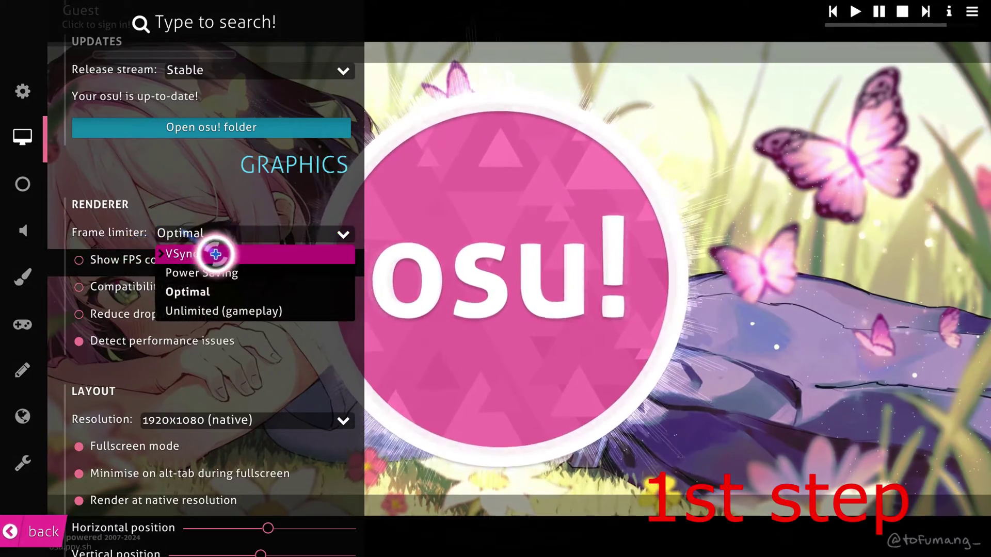
click(203, 294)
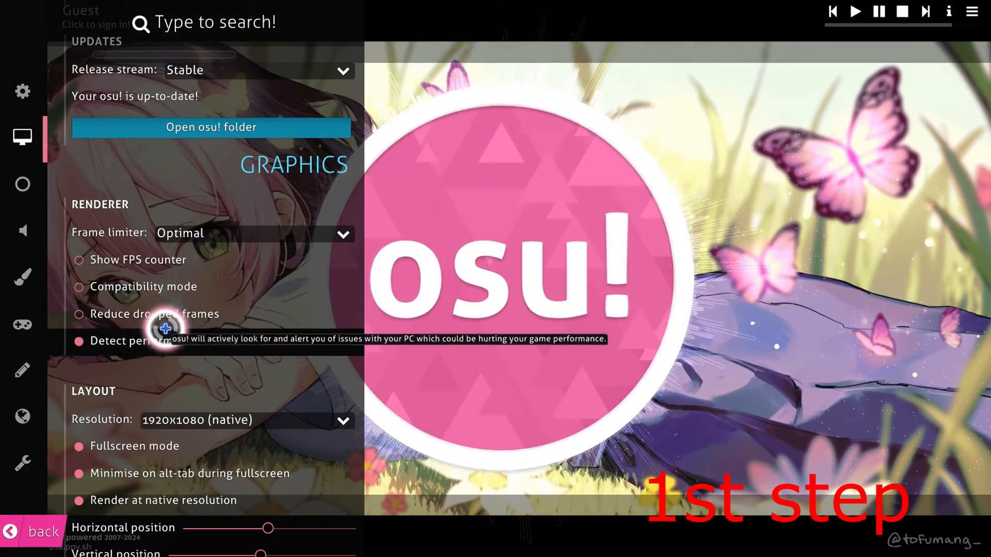
Enable Reduce dropped frames and Compatibility mode
click(156, 314)
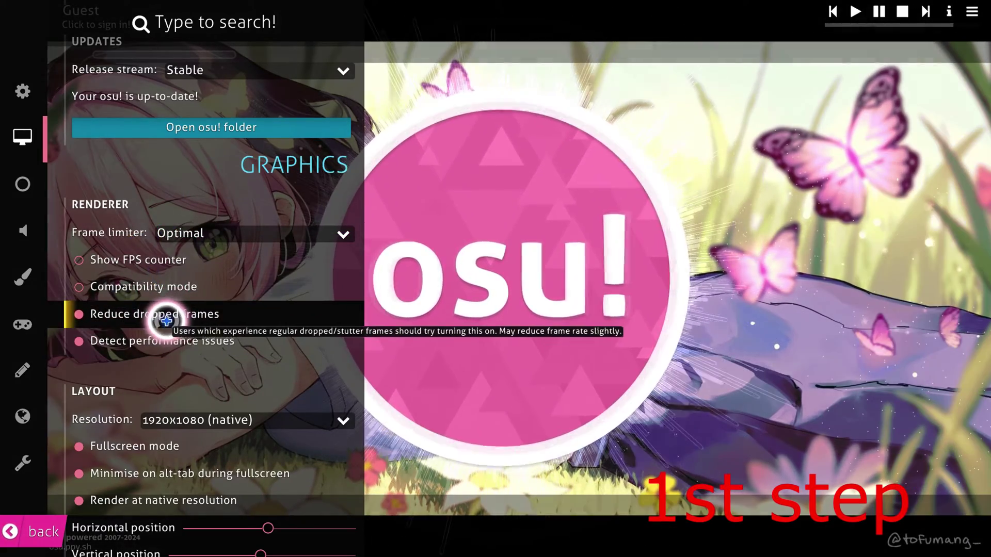
click(152, 294)
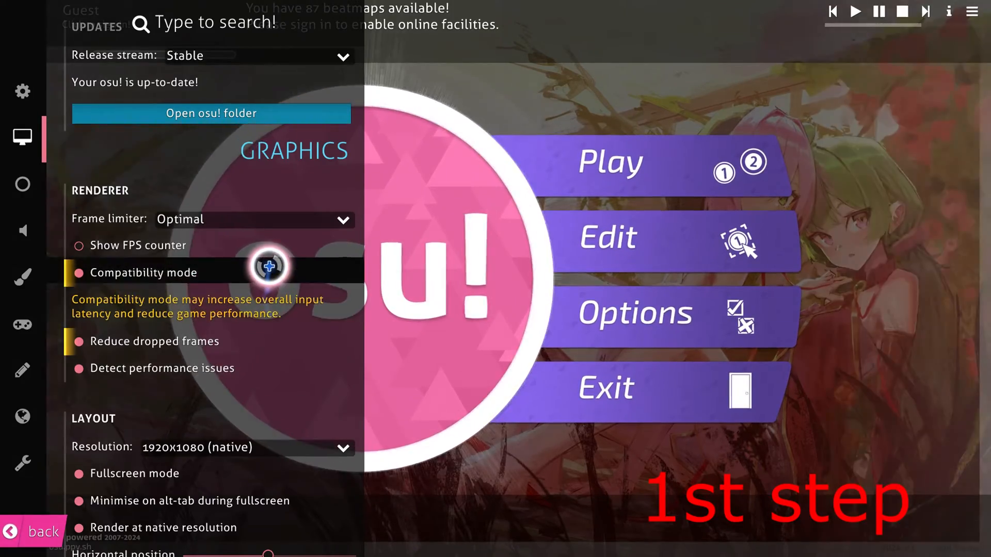
scroll(268, 268, down, 3)
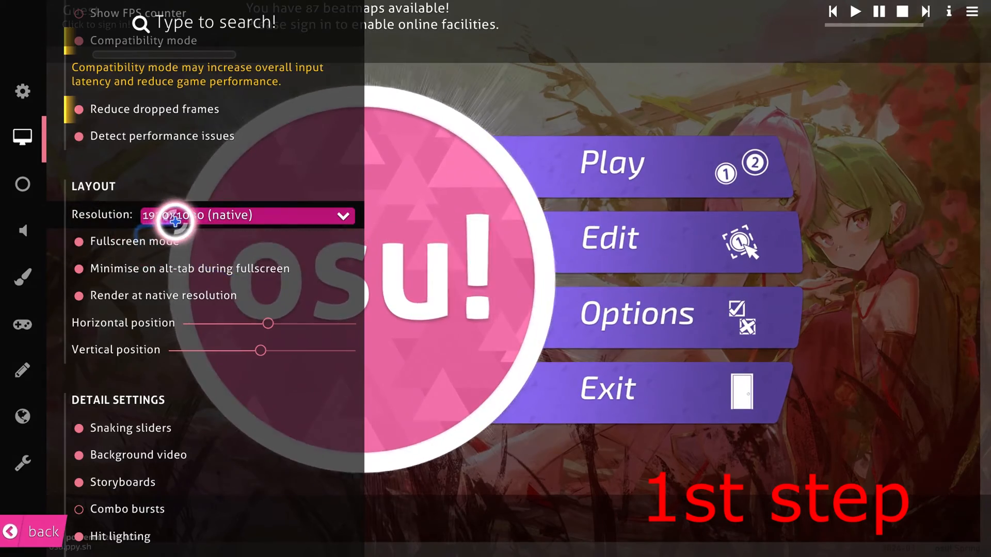
Keep the screen resolution at the native 1920x1080
click(175, 220)
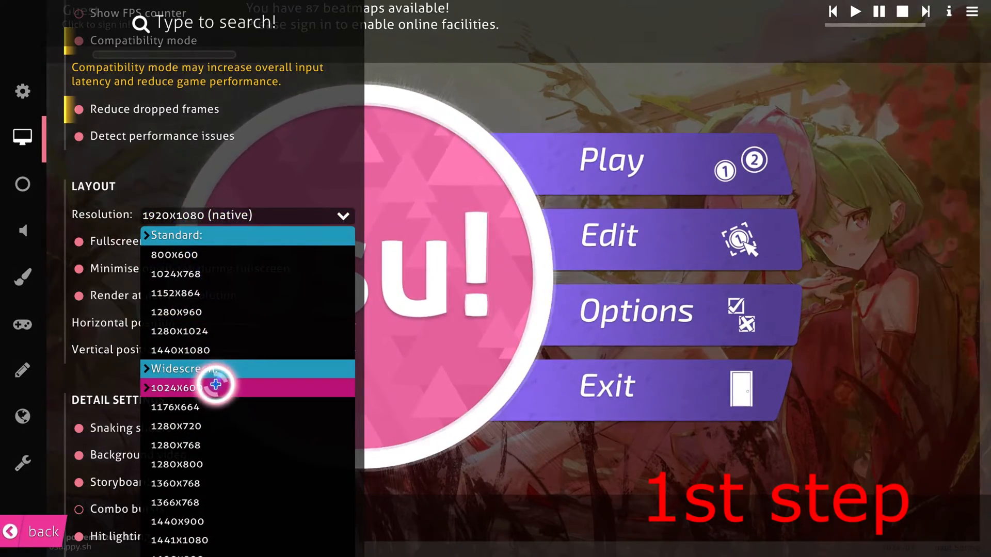
click(225, 215)
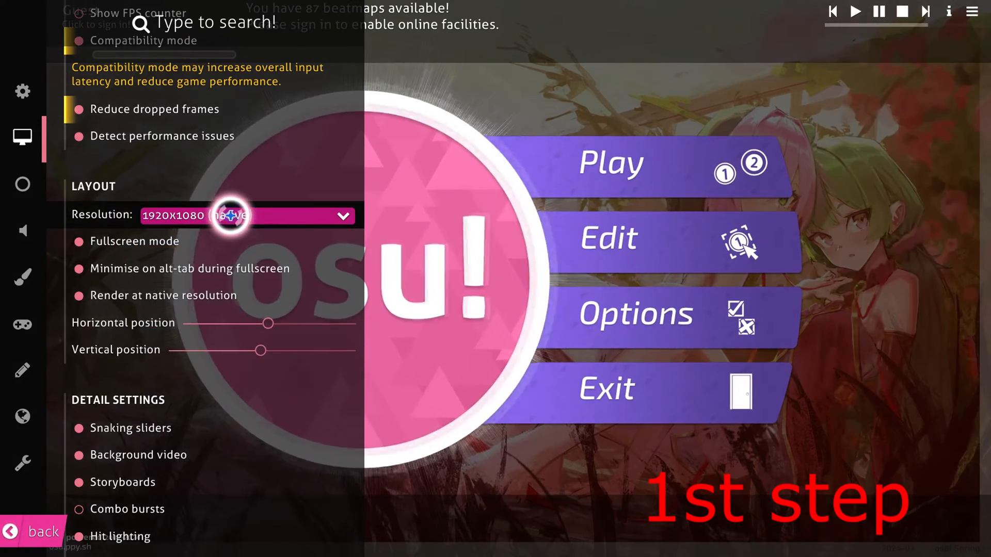
scroll(230, 215, down, 3)
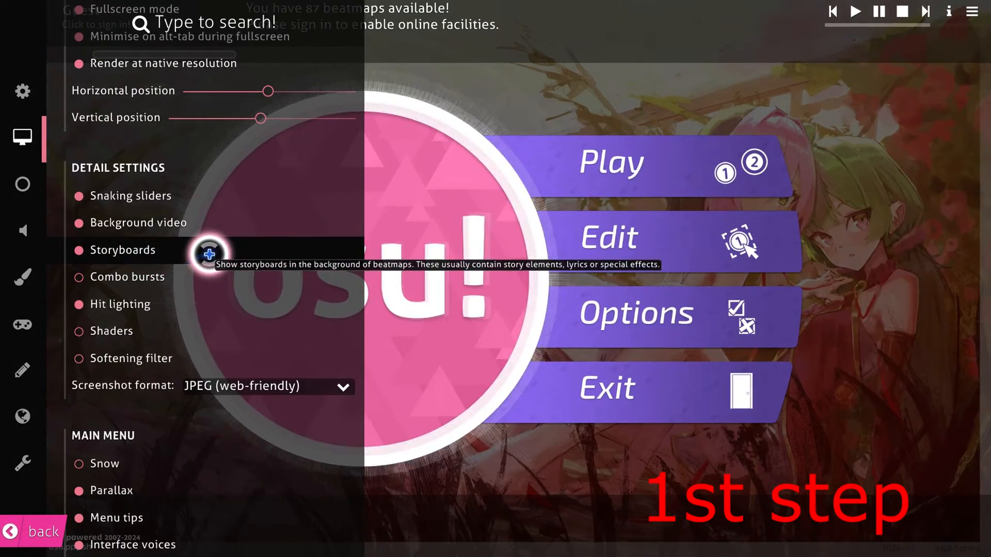
Disable Background video, Storyboards and Hit lighting, leaving Snaking sliders on
click(163, 223)
click(155, 196)
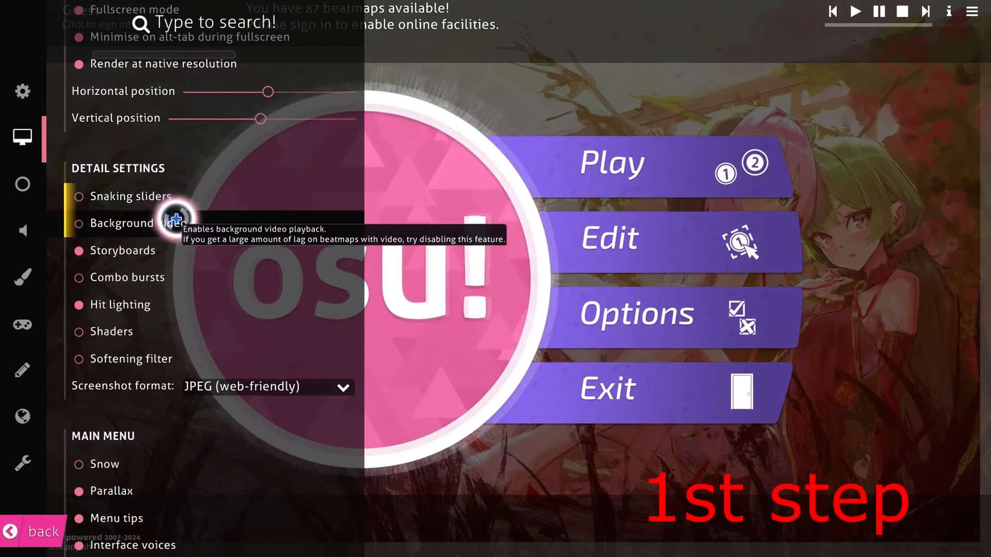
click(155, 250)
click(155, 305)
click(154, 195)
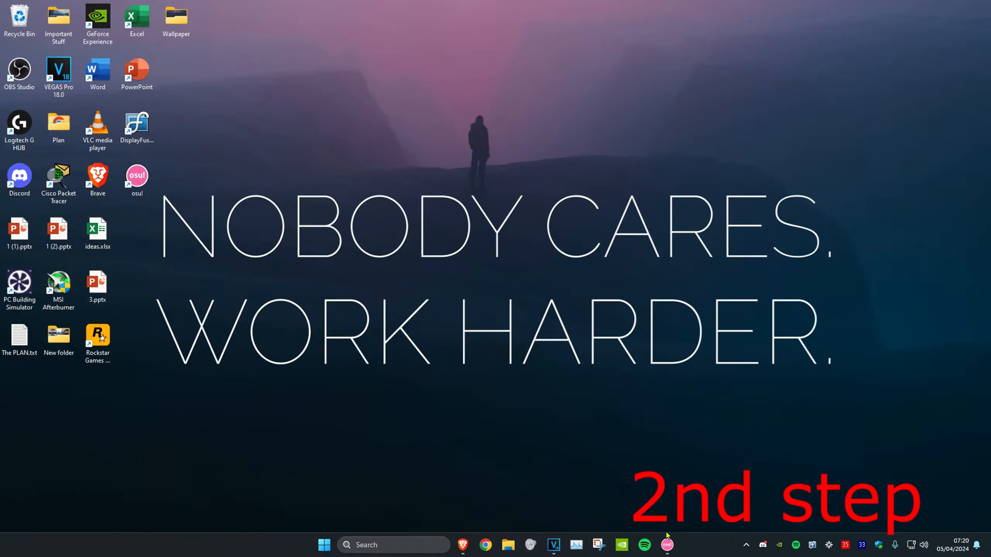
Launch Task Manager from Windows search and go to osu!'s details entry
click(391, 544)
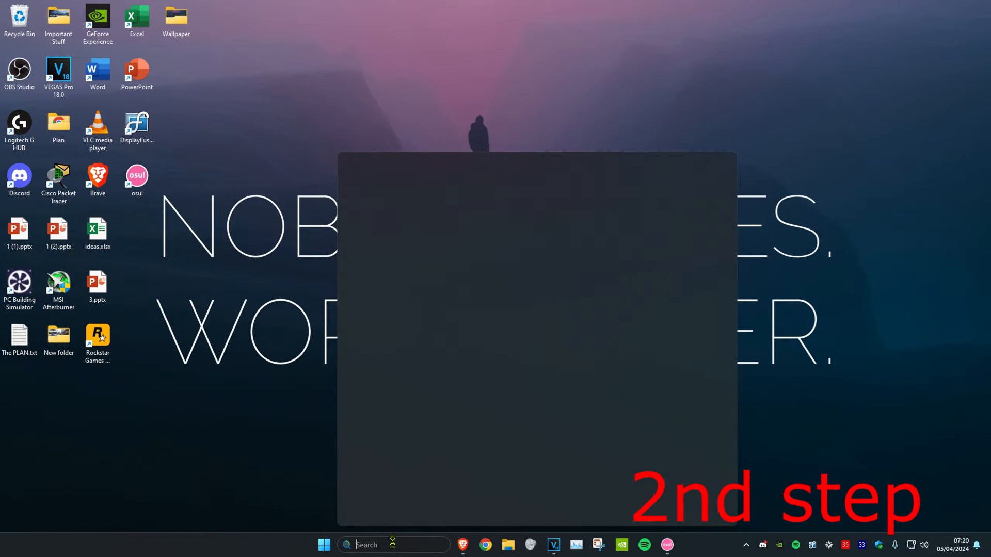
text(task ma)
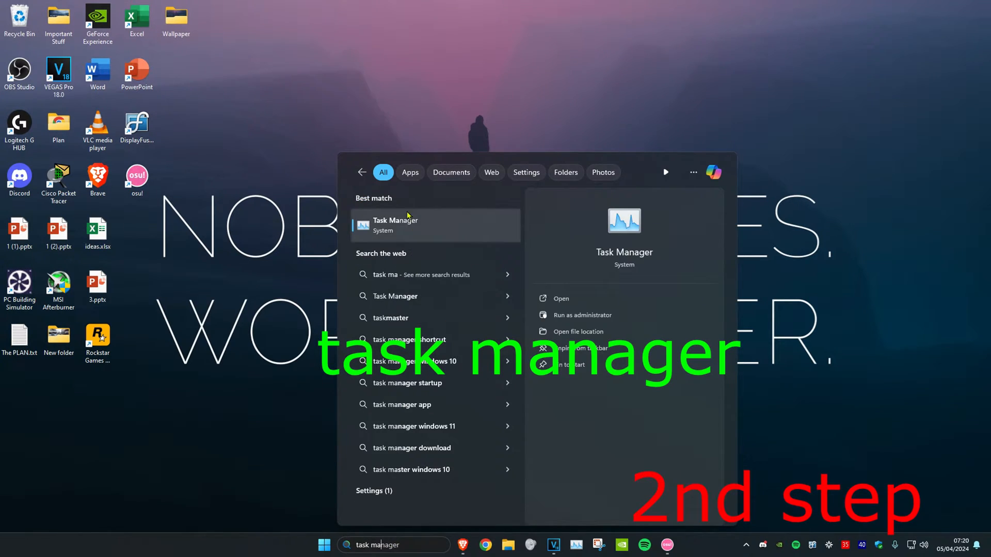
click(395, 225)
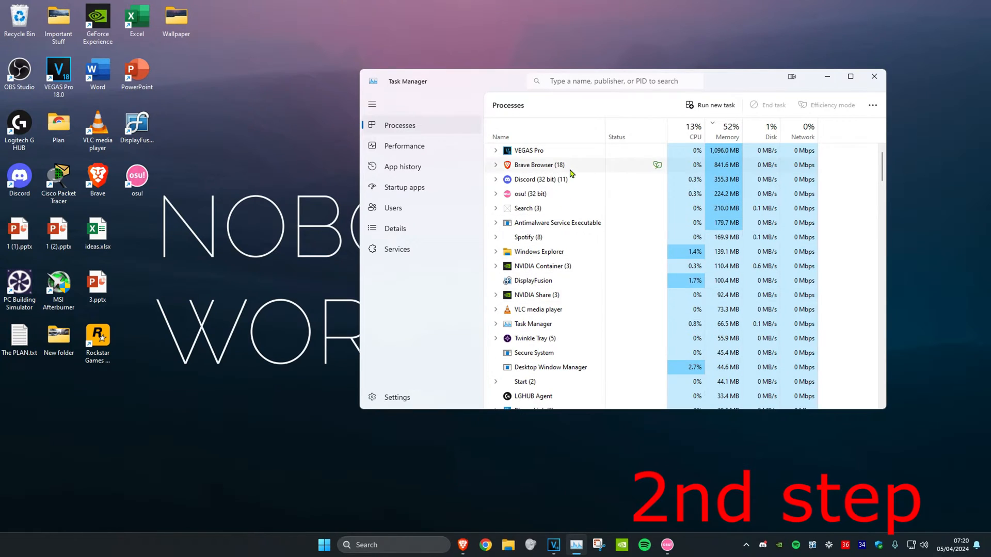
right_click(540, 196)
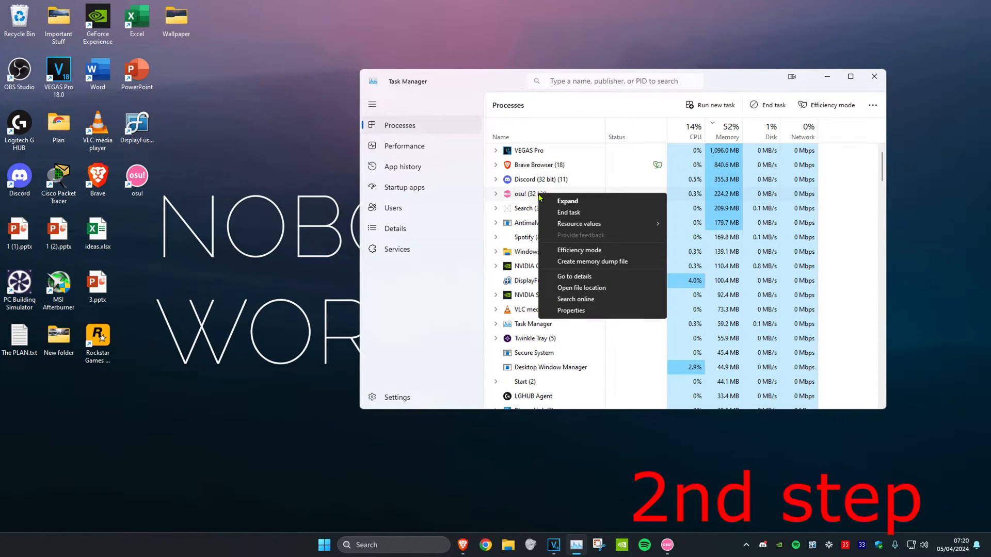
click(574, 276)
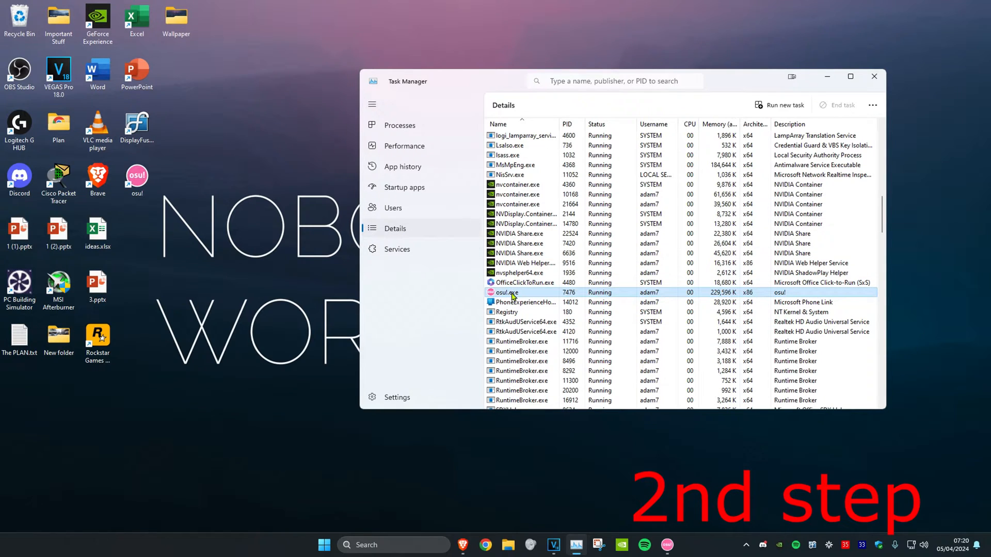
Set osu!.exe's process priority to High
right_click(513, 295)
mouse_move(546, 349)
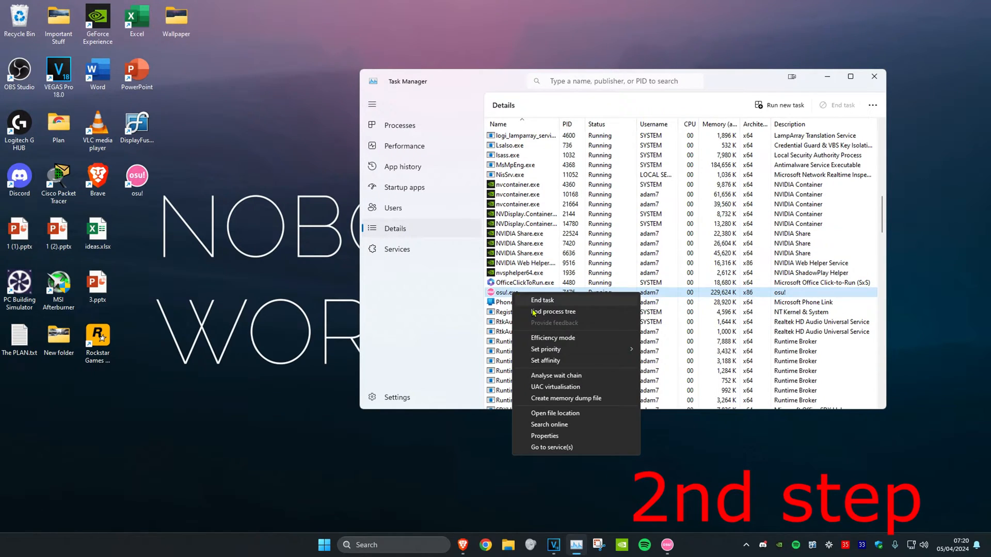
click(664, 362)
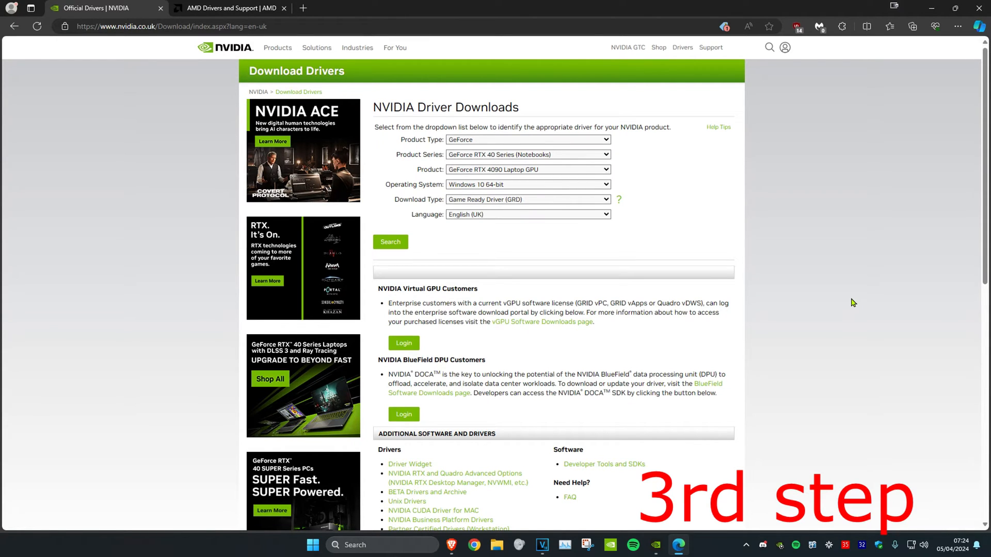
Show the AMD Drivers and Support page, then bring GeForce Experience up from the taskbar
click(231, 9)
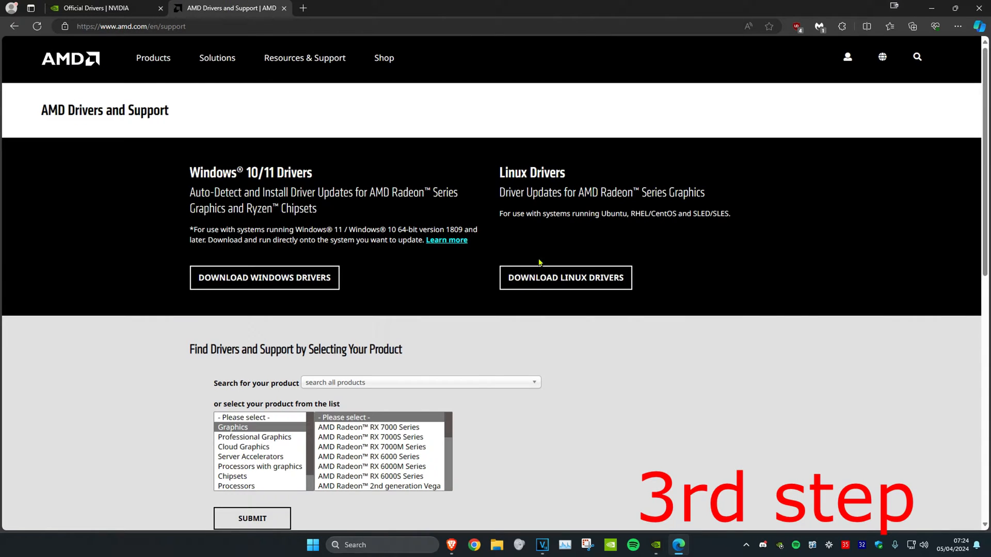
scroll(541, 263, down, 5)
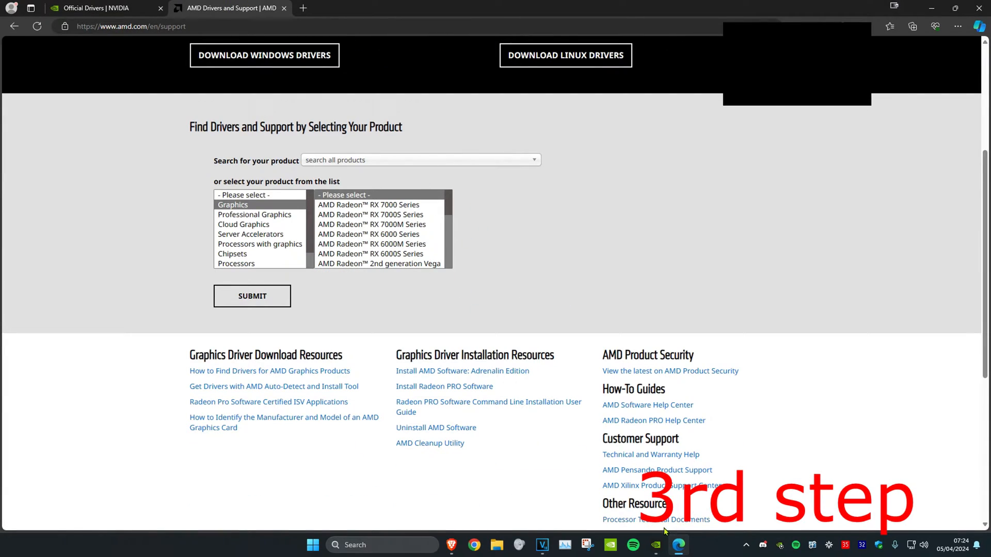
click(655, 544)
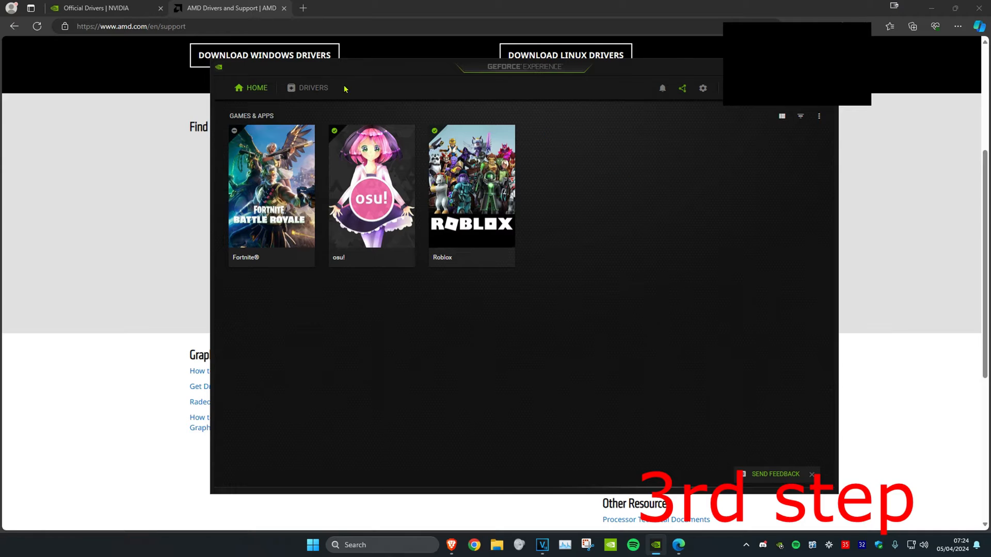
Check for a newer Game Ready driver in the Drivers section
click(313, 88)
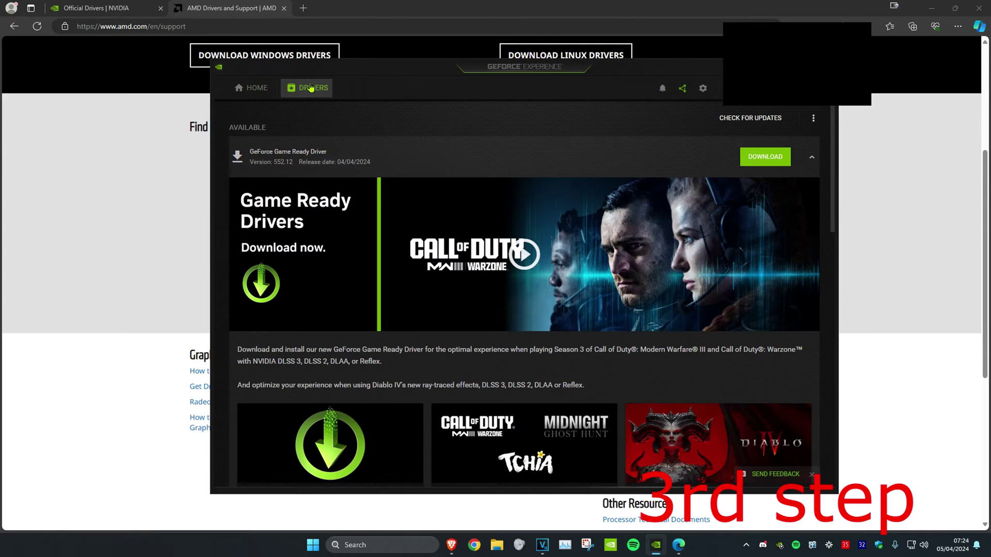
click(745, 118)
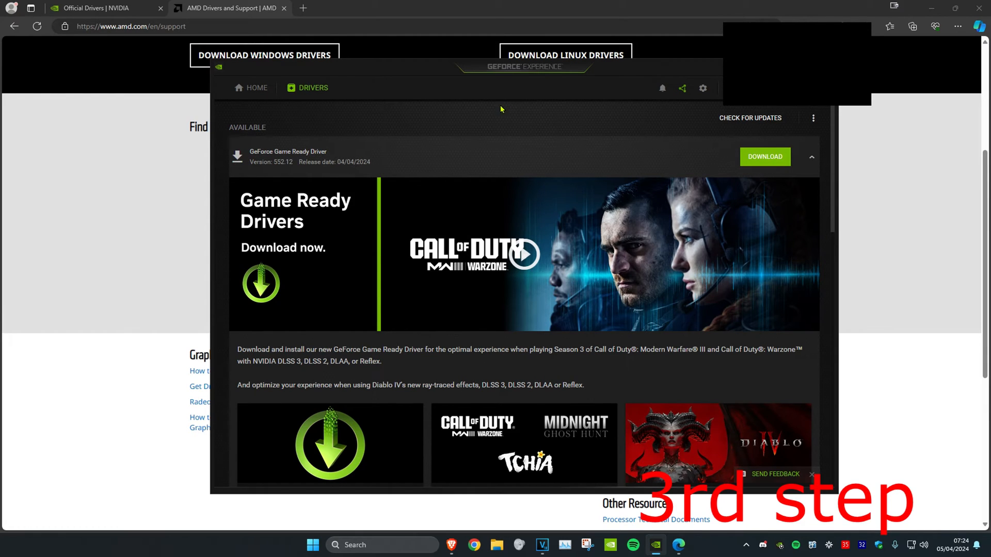
Back in Home, review osu!'s custom optimisation settings
click(252, 87)
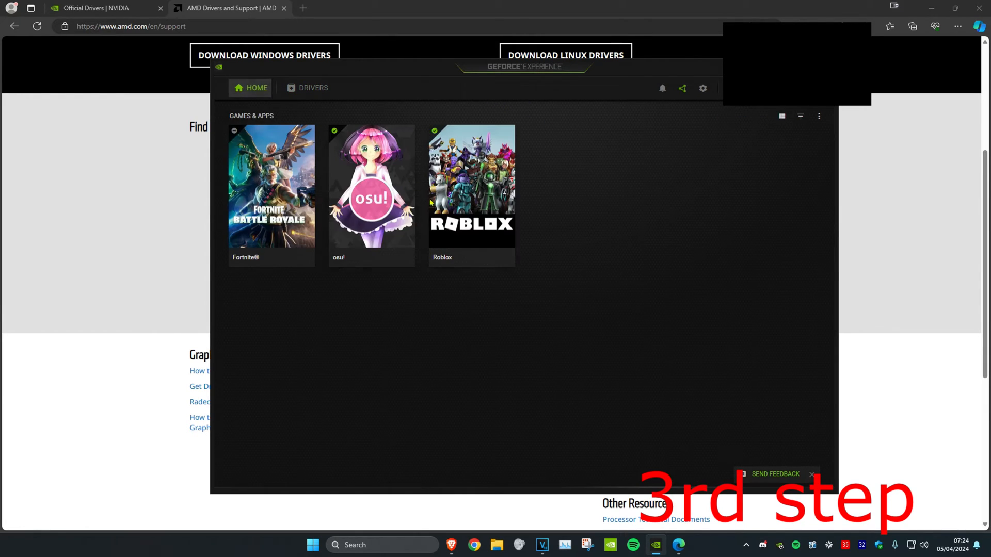
click(372, 201)
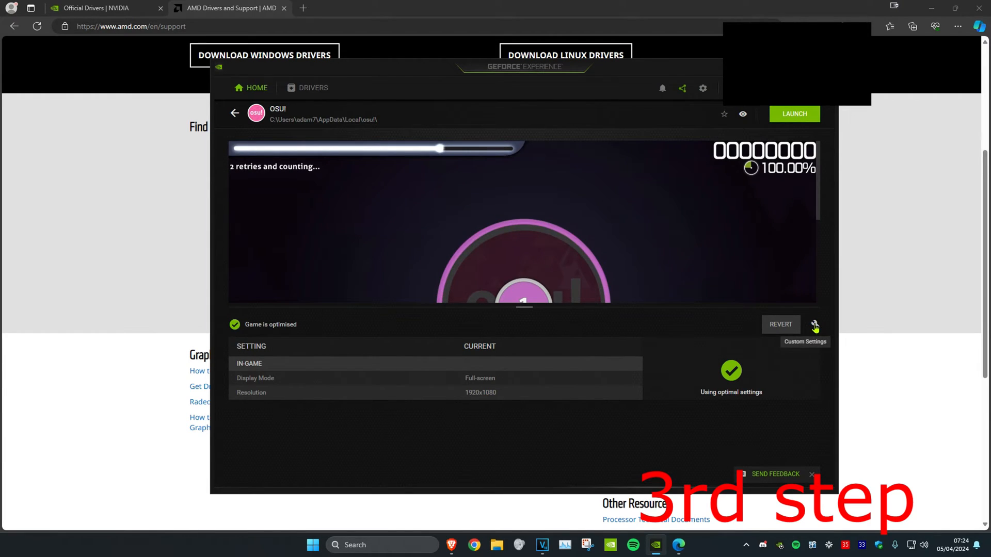
click(815, 324)
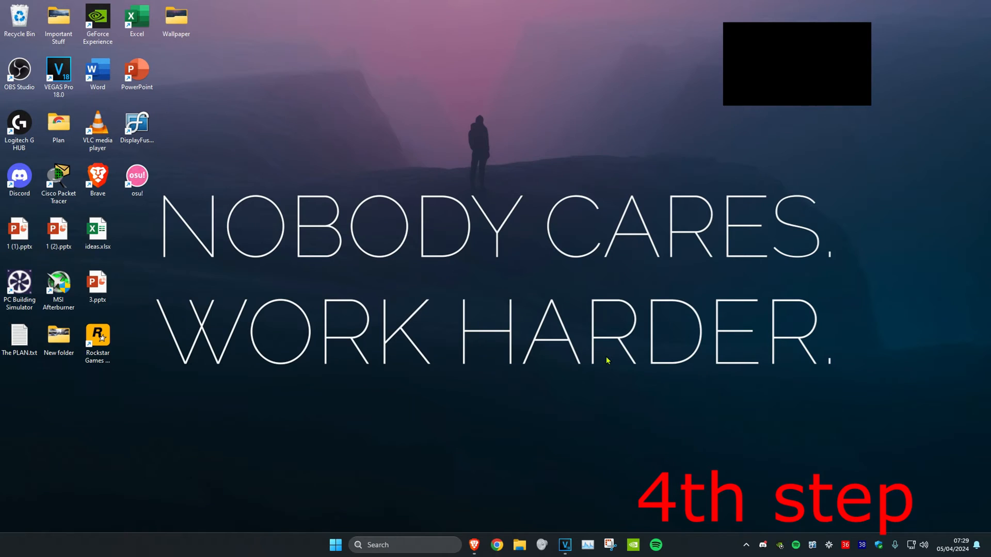
In Windows Graphics settings, save osu!'s preference as High performance
click(408, 545)
text(GRAPHICS)
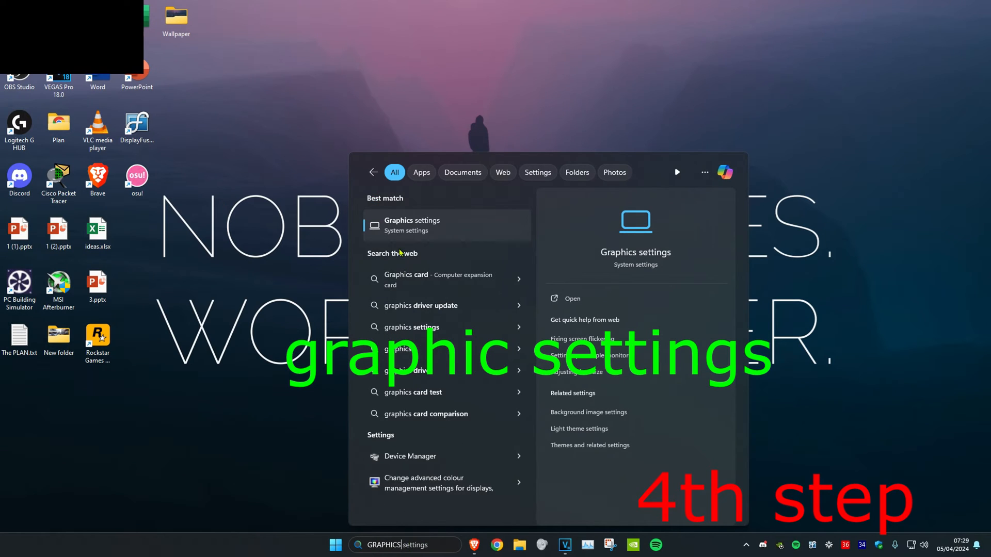
click(412, 225)
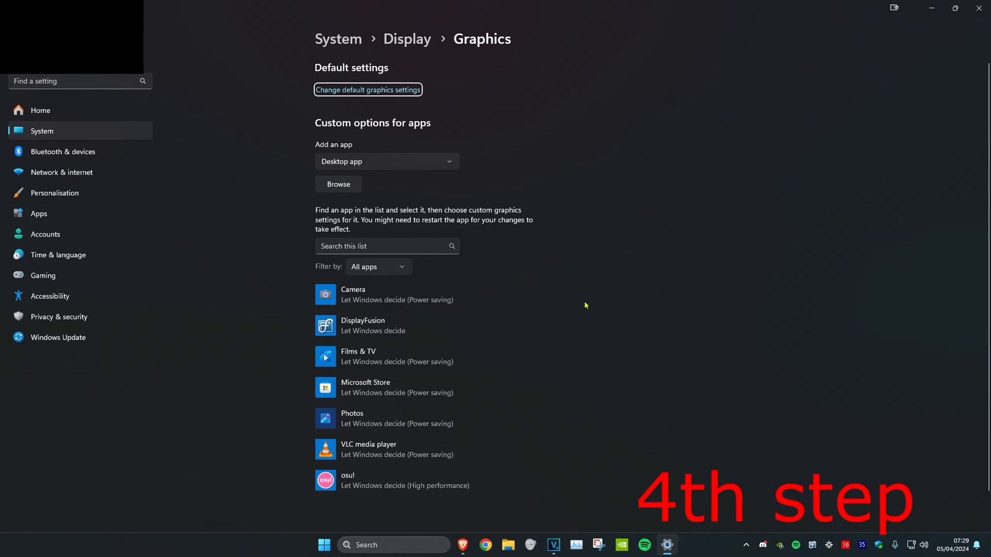
scroll(496, 418, down, 1)
click(388, 453)
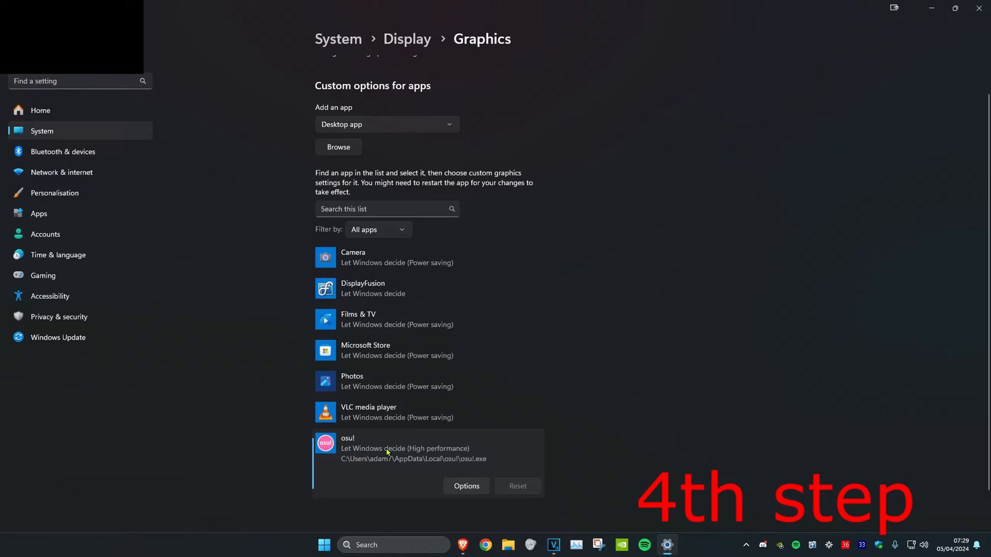
click(457, 488)
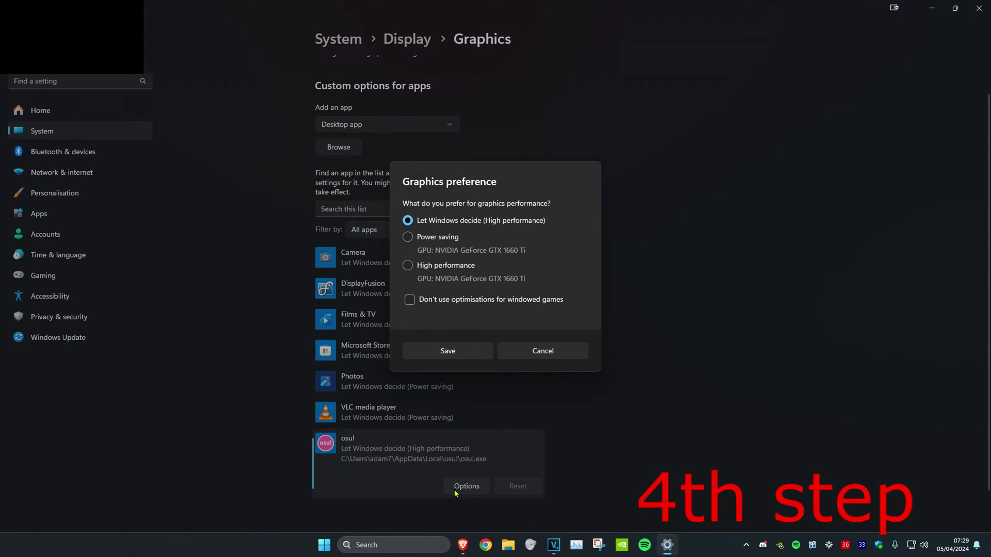
click(408, 266)
click(447, 351)
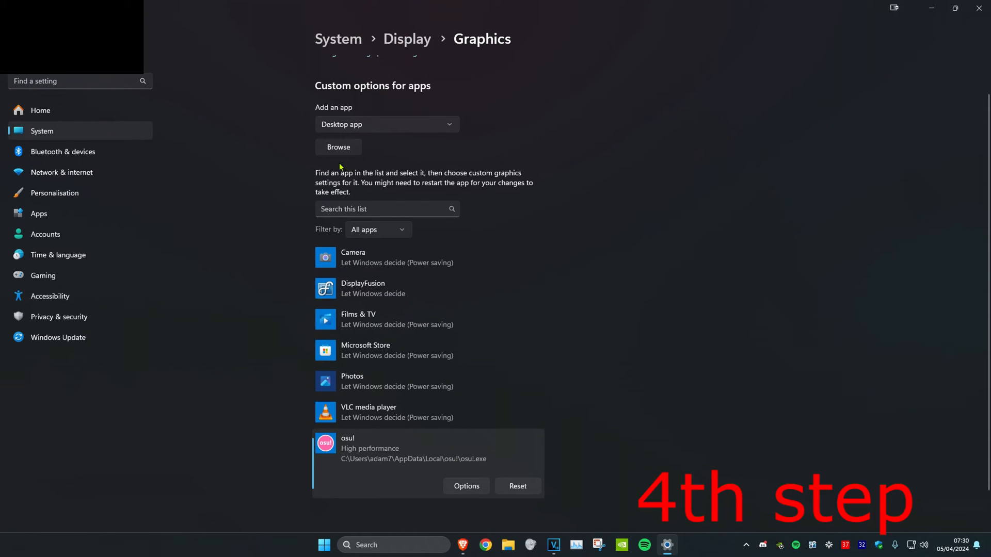
Start adding another app and cancel the Browse file picker
click(339, 150)
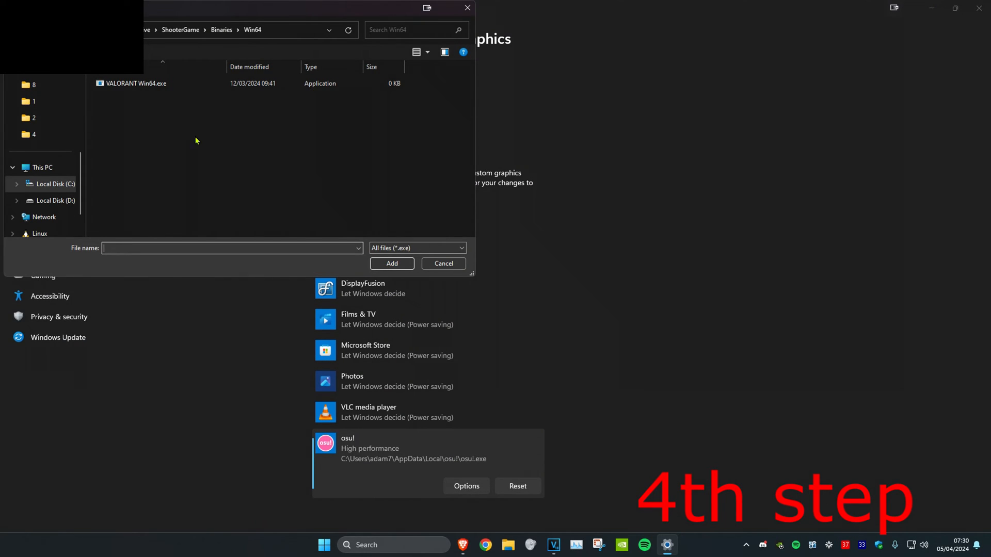
click(443, 263)
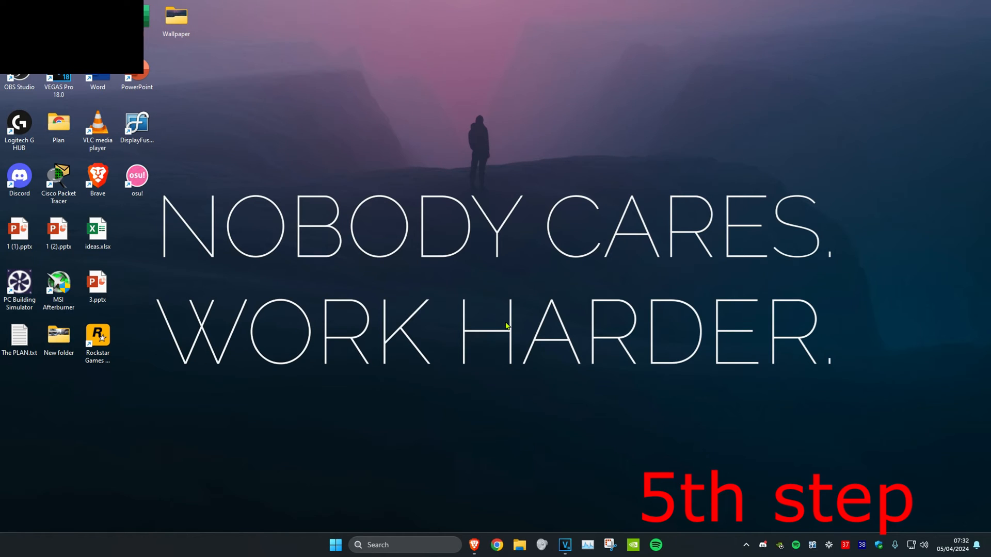
Launch Run from search and open %temp% in File Explorer
click(410, 544)
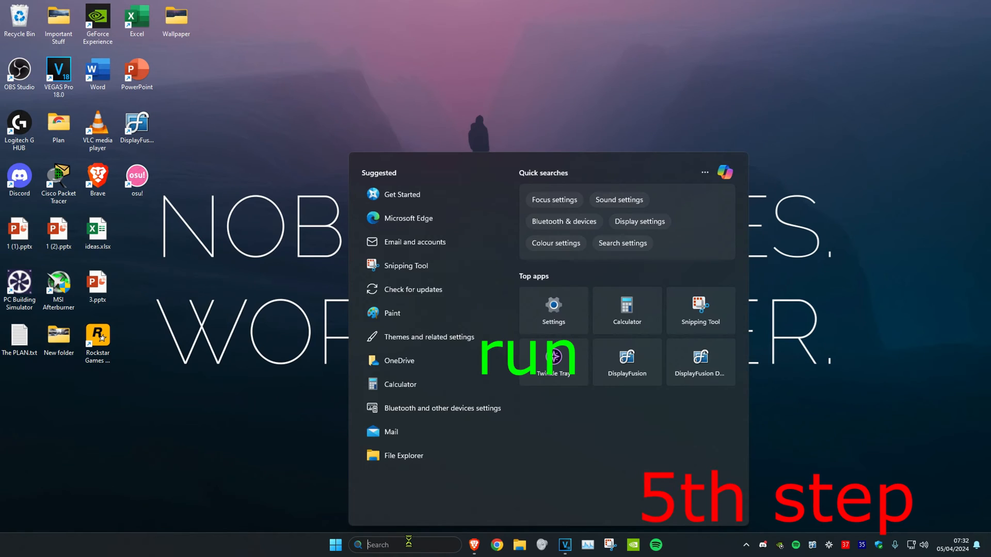
text(run)
key(Return)
text(%temp%)
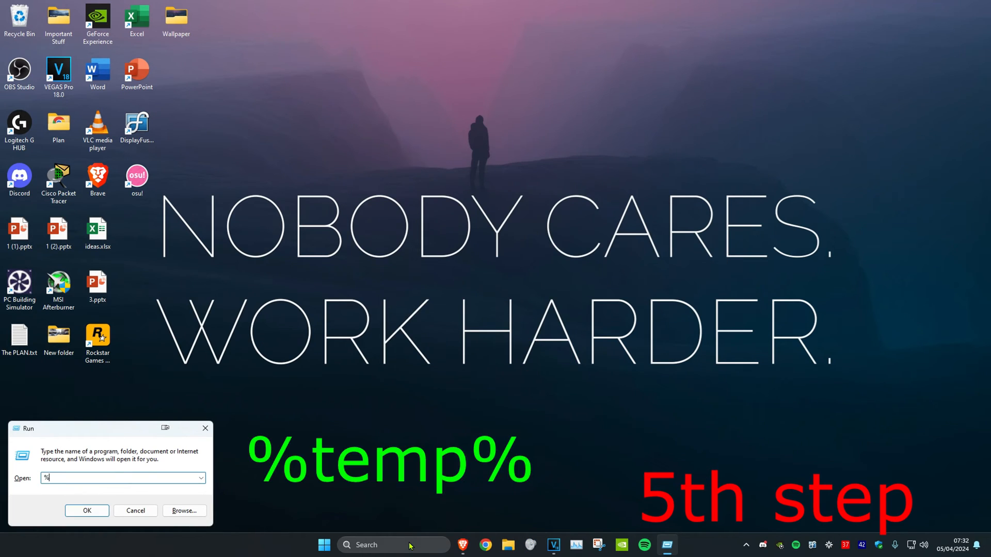
key(Return)
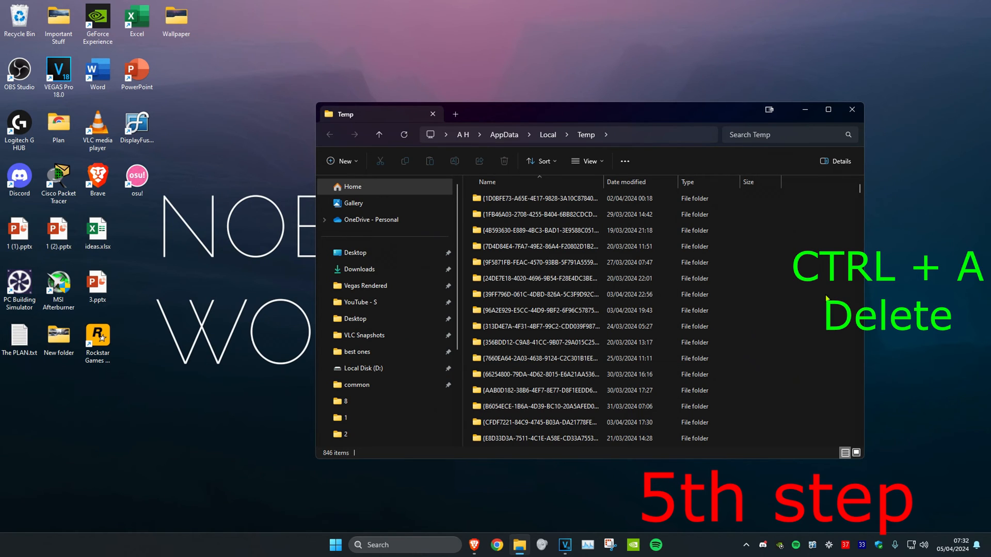
Select and delete all Temp files, continuing as administrator and skipping files in use
key(ctrl+a)
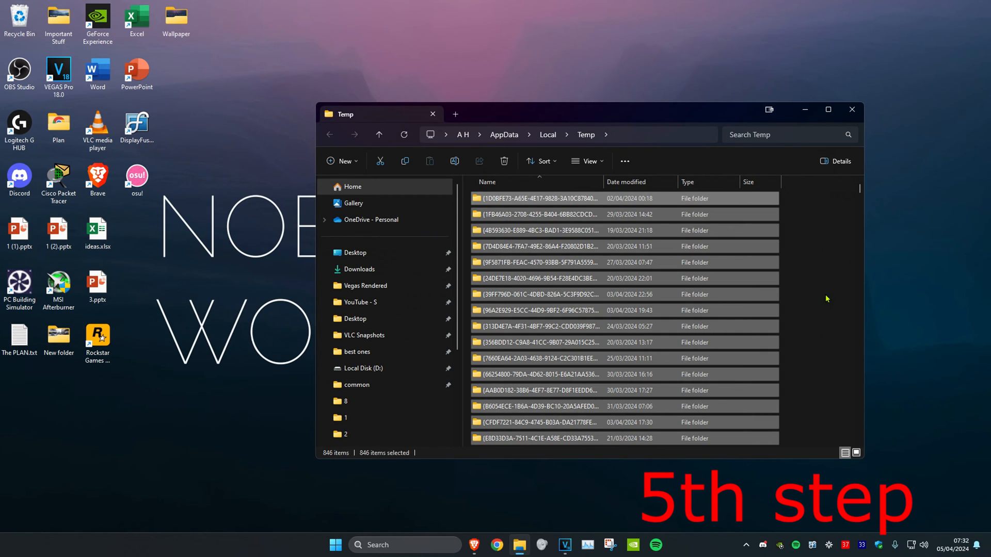
key(Delete)
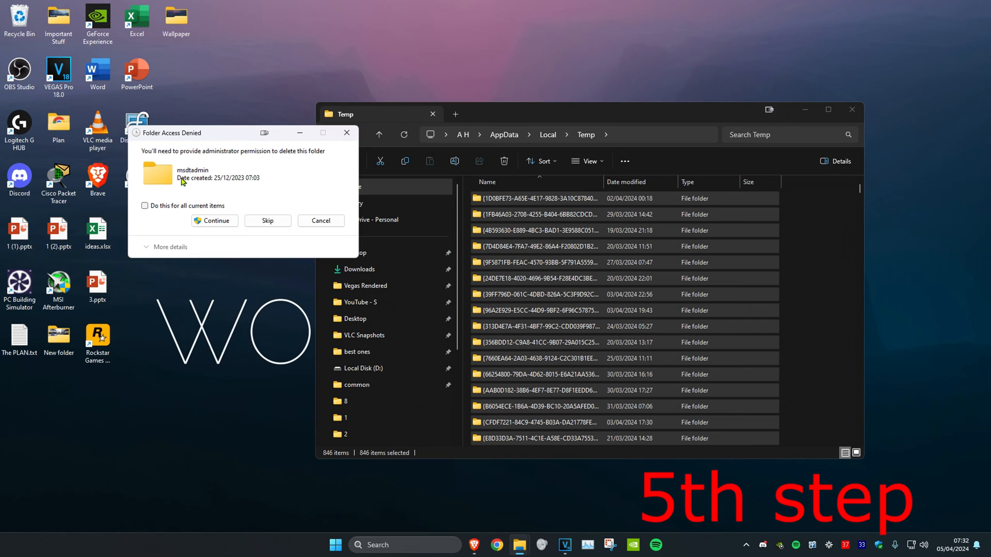
click(205, 222)
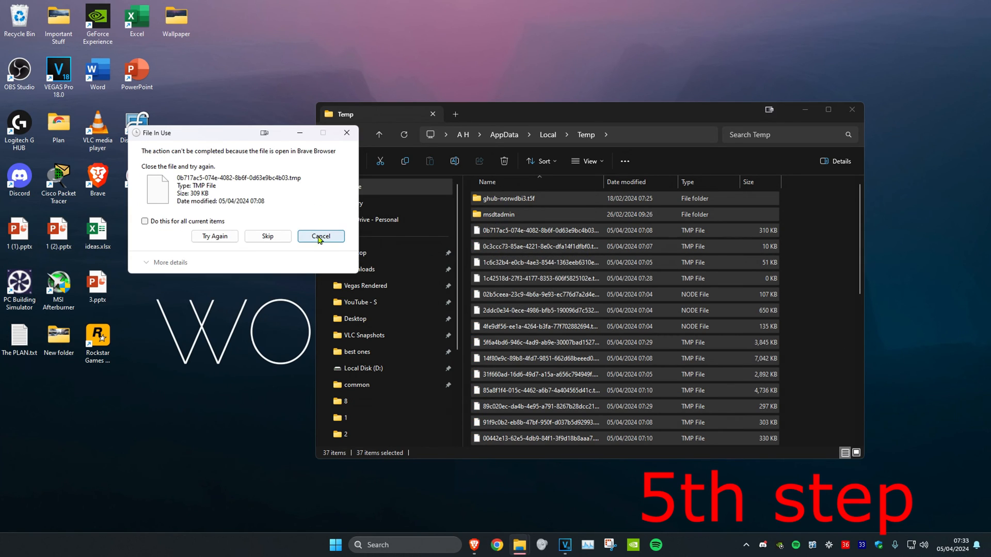
click(321, 236)
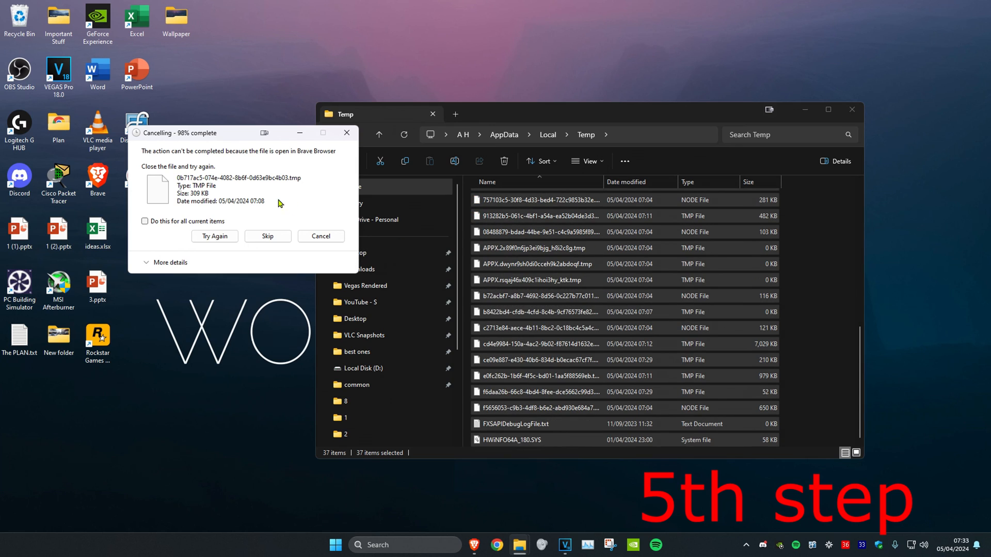